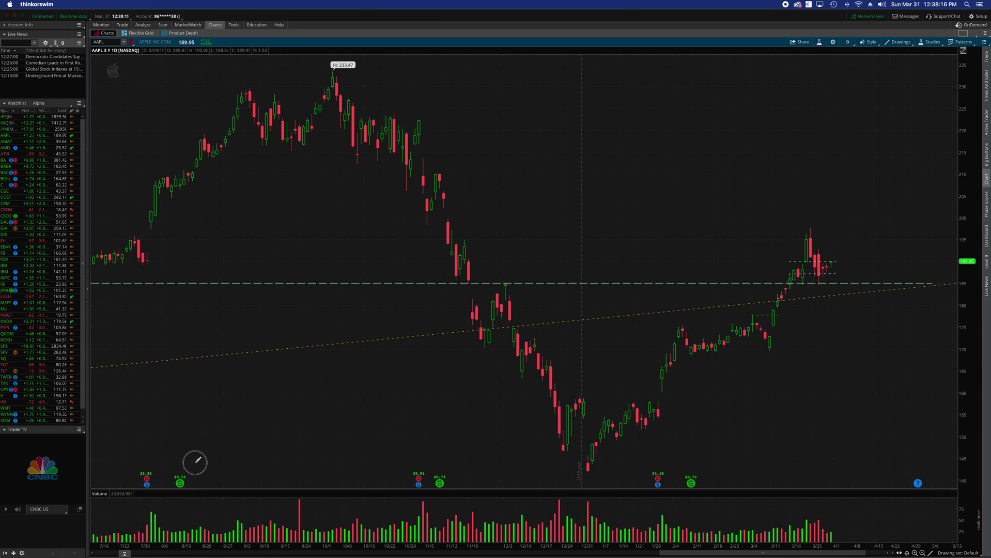
Drag the divider above the AAPL Volume subgraph upward to enlarge the volume pane
drag(237, 489, 236, 436)
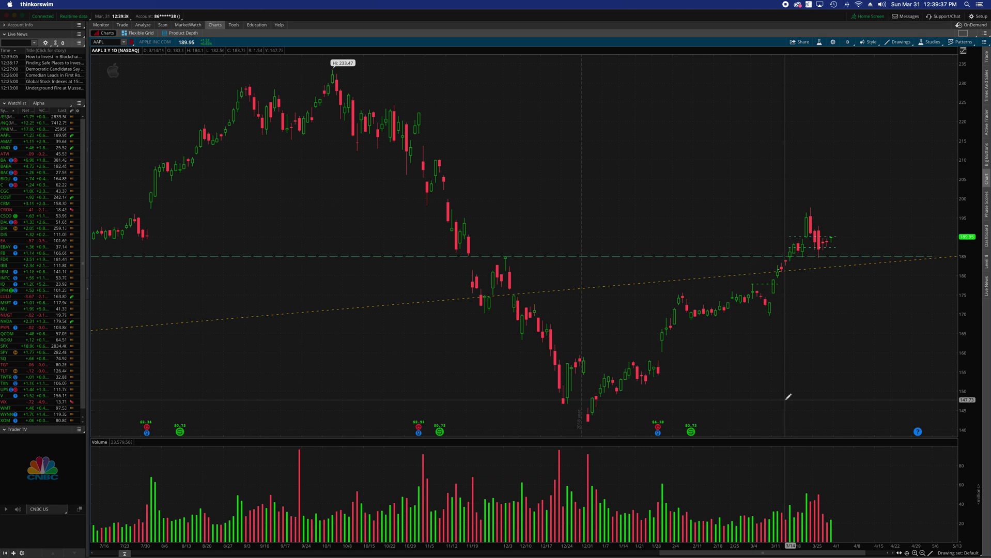
Set the AAPL chart timeframe to 180 D : 4h
click(846, 42)
click(850, 136)
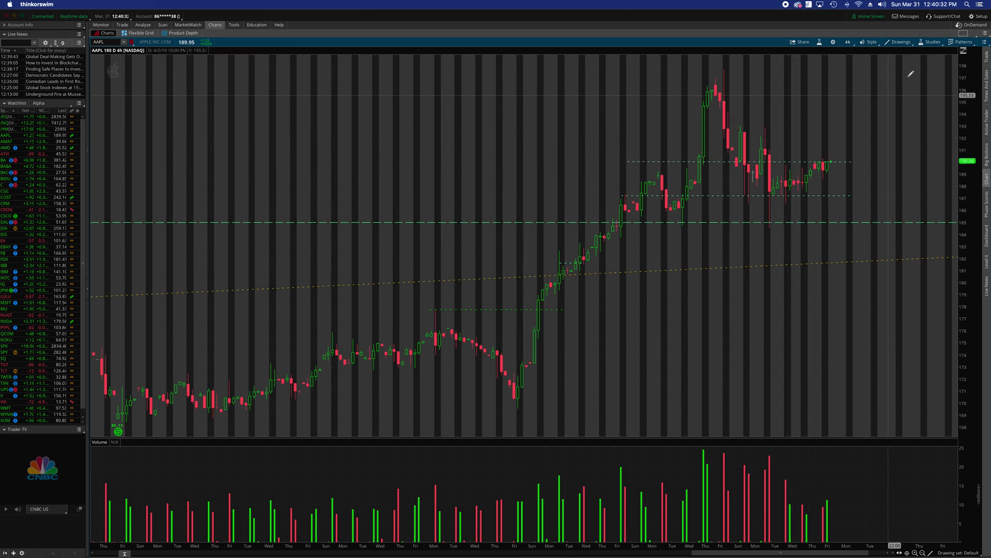
Add the User Defined study OPINICUS_VOLUMEDATA from the Studies menu
click(928, 42)
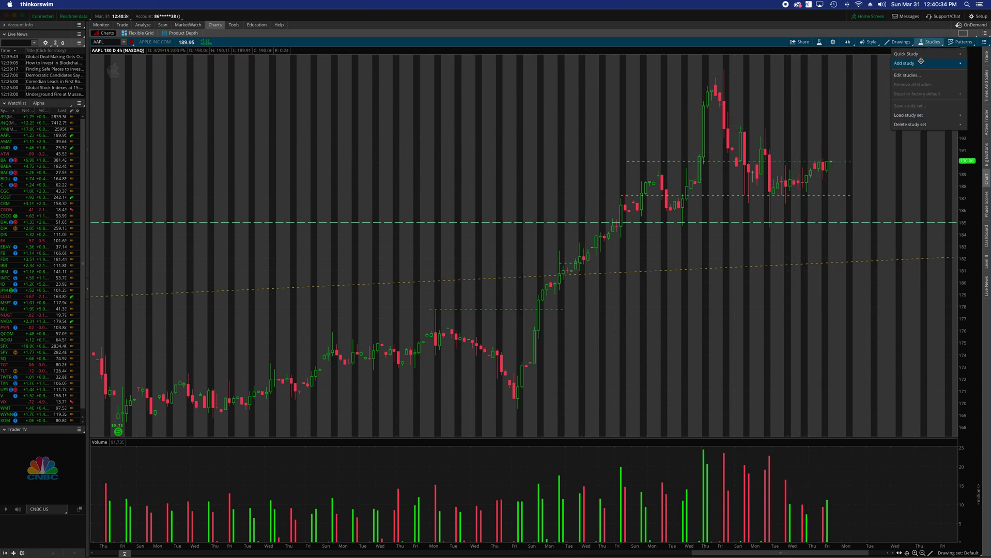
mouse_move(900, 64)
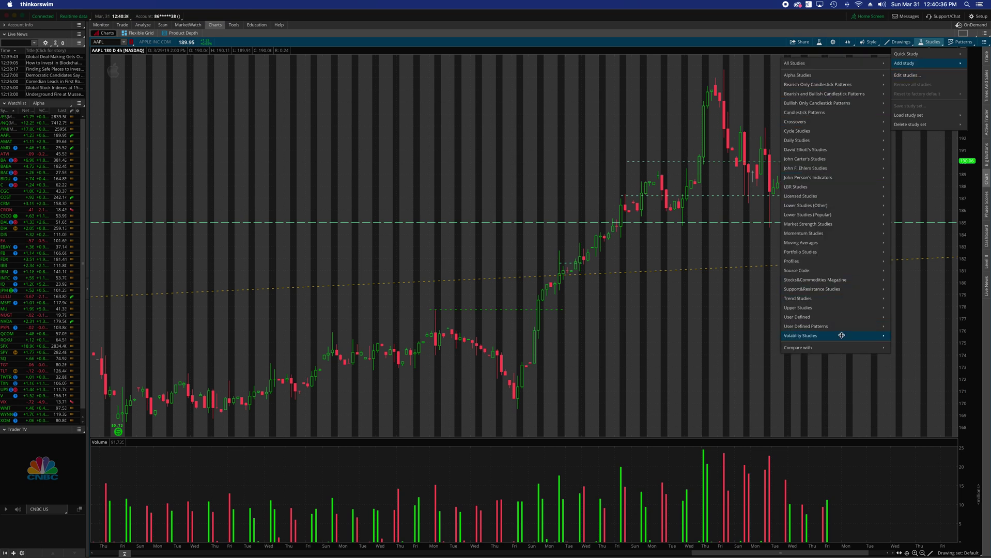
mouse_move(846, 317)
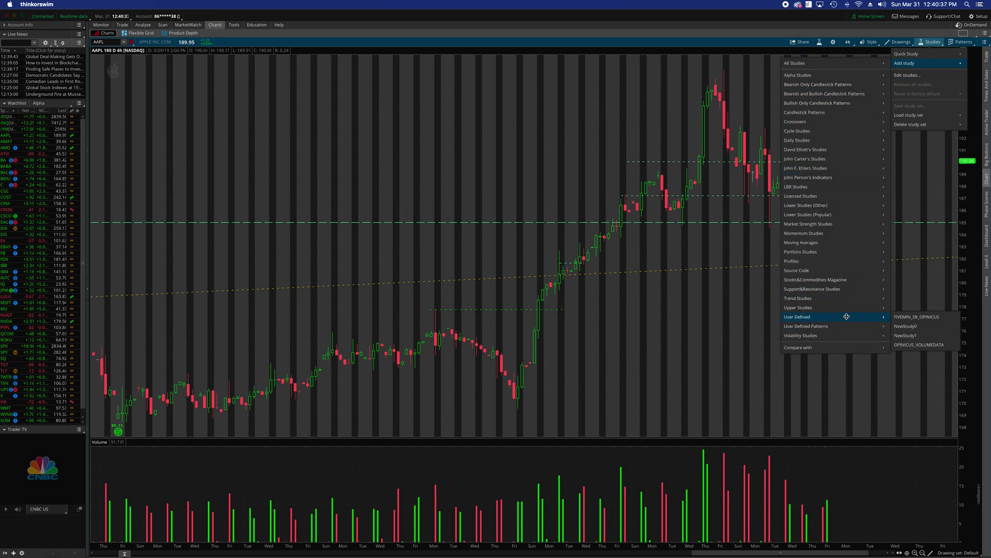
click(930, 343)
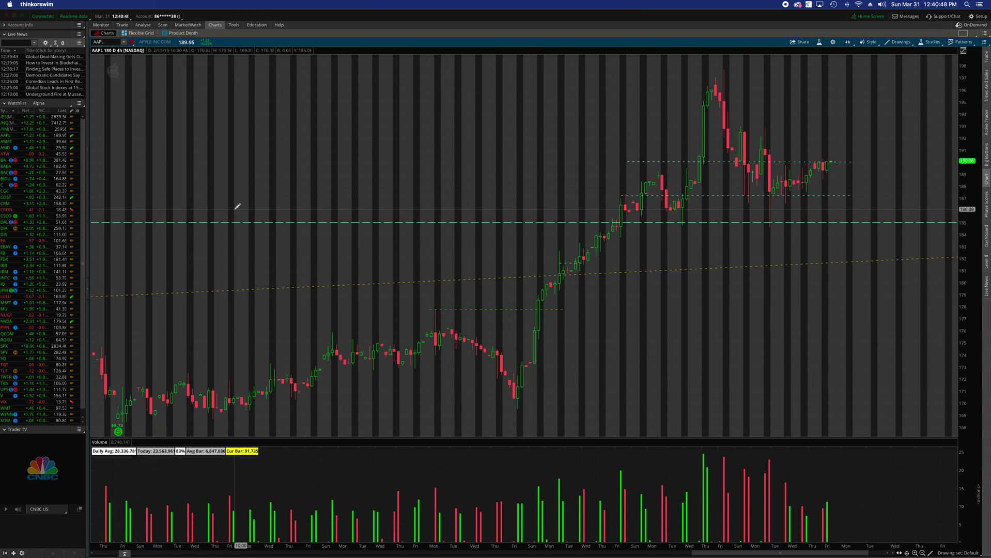
Load the NUGT chart, then the FB chart, from the symbol box
text(NUGT)
key(Return)
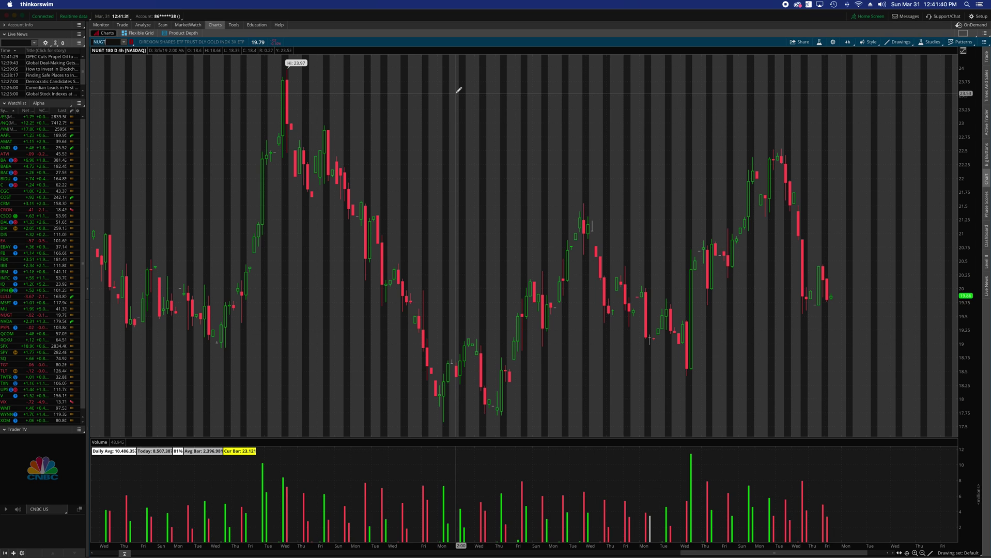
text(FB)
key(Return)
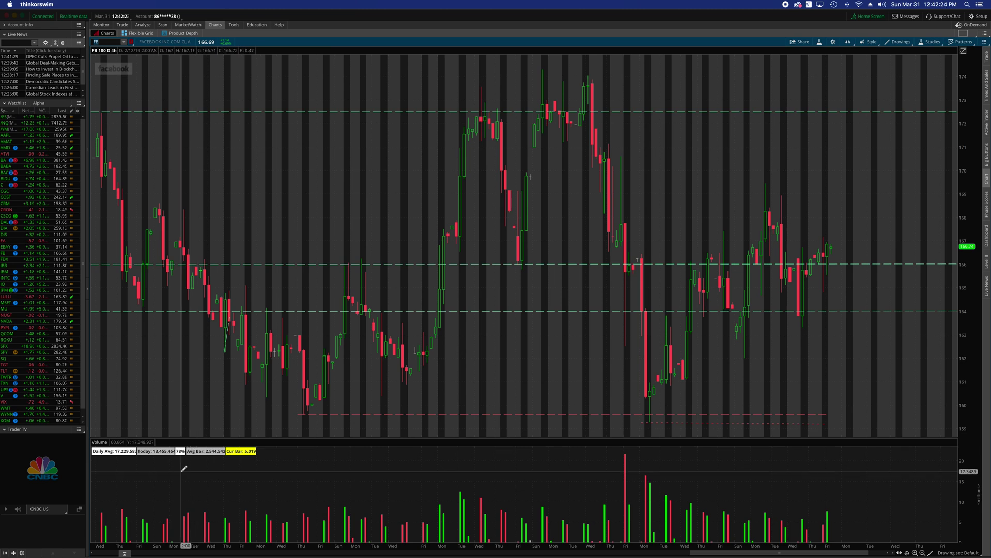
After closing the Account Info menu, load the COST chart, then the Visa (V) chart
click(79, 25)
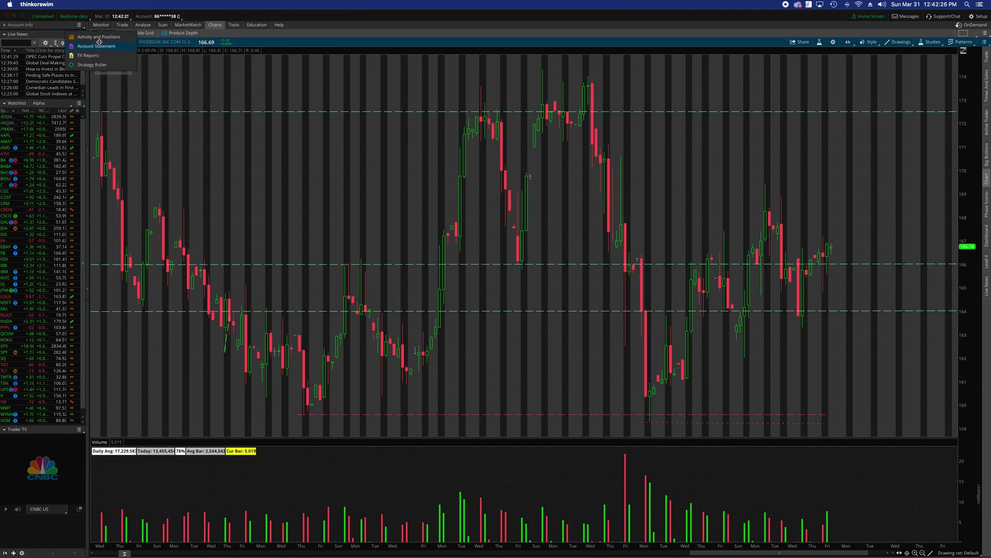
click(435, 221)
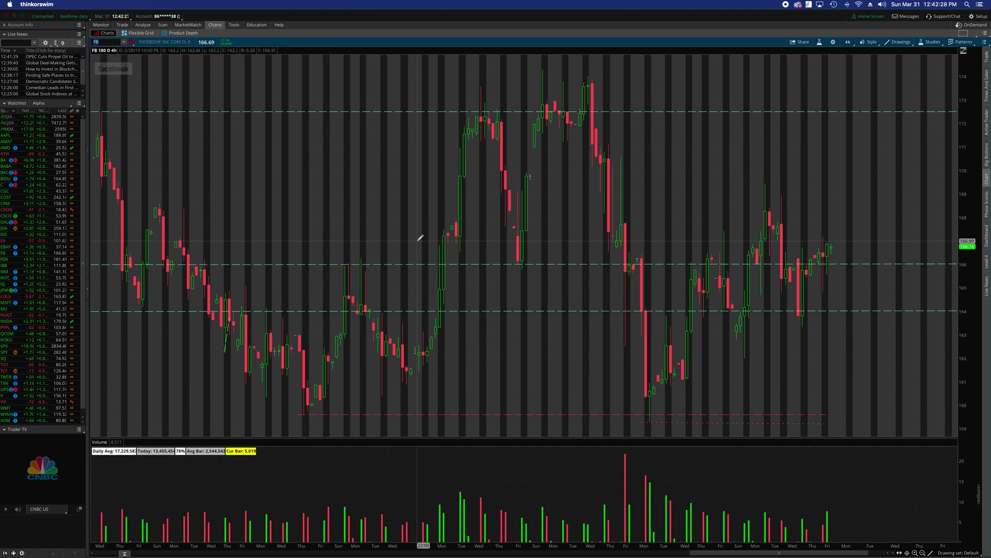
text(COST)
key(Return)
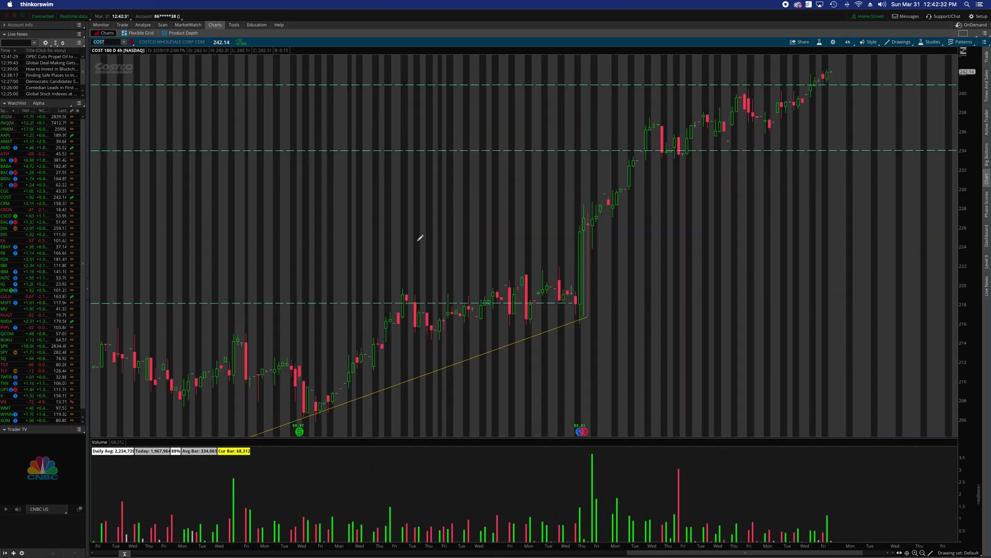
text(V)
key(Return)
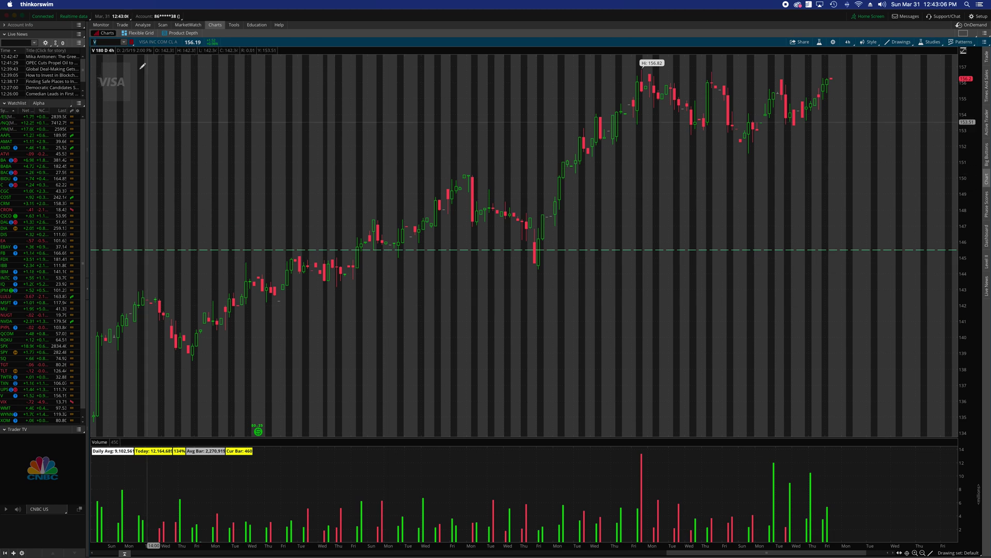
click(849, 41)
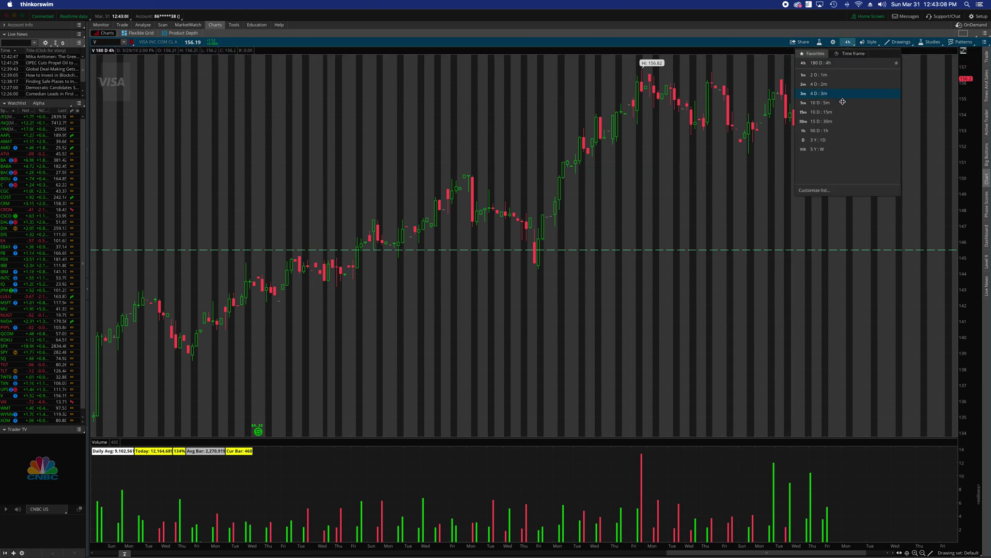
click(836, 131)
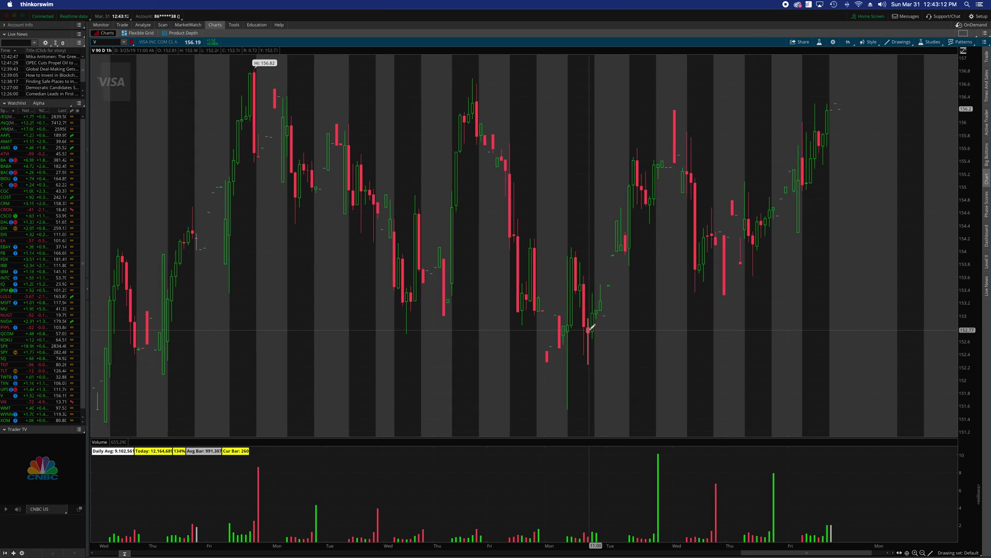
scroll(592, 326, down, 5)
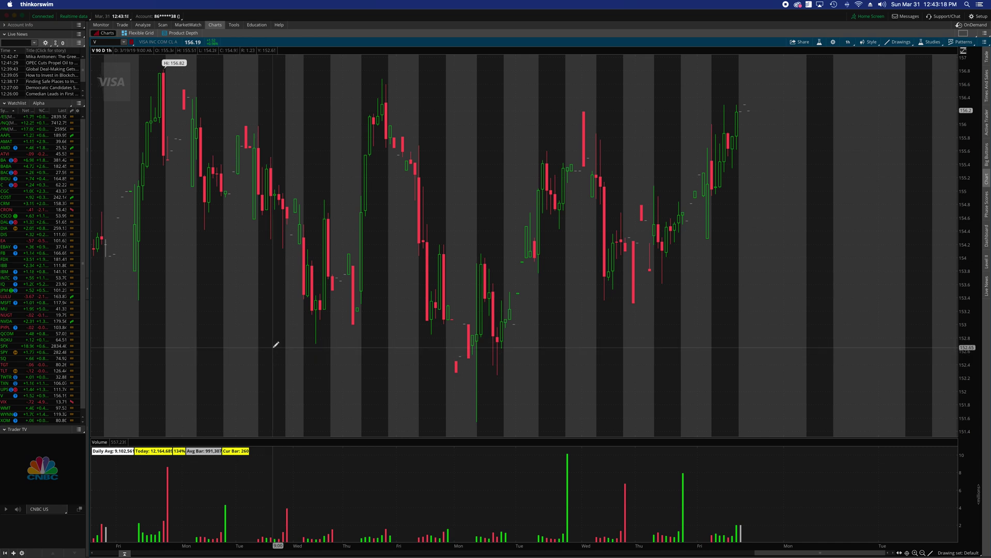
click(853, 41)
click(835, 127)
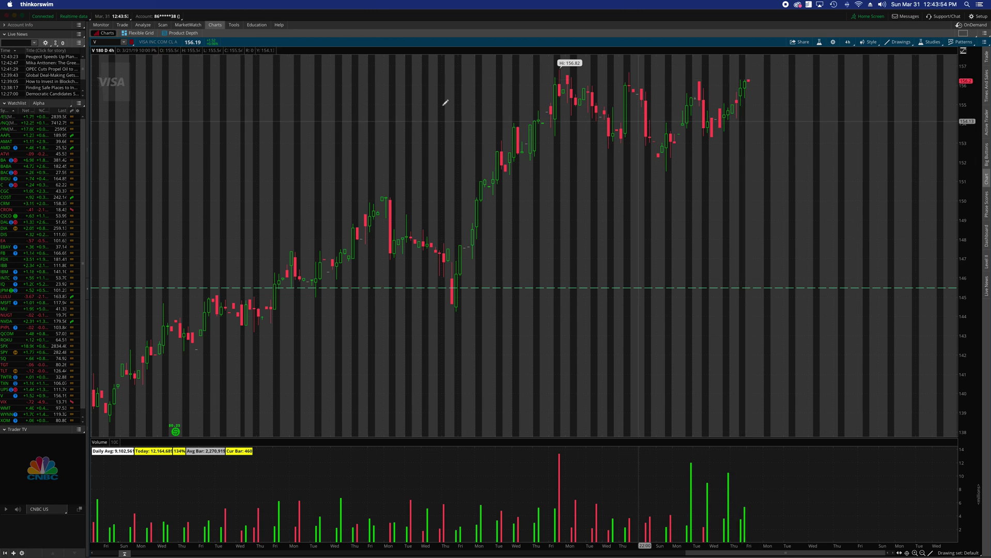
Show drawing tools, switch Visa from 90 D : 1h to 10 D : 5m, and zoom a recent range
click(884, 41)
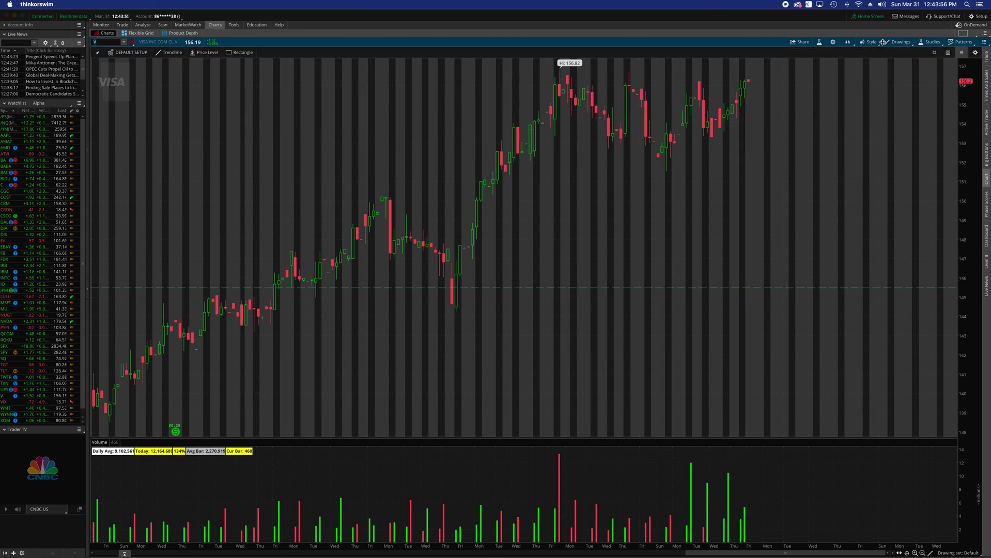
click(846, 41)
click(827, 130)
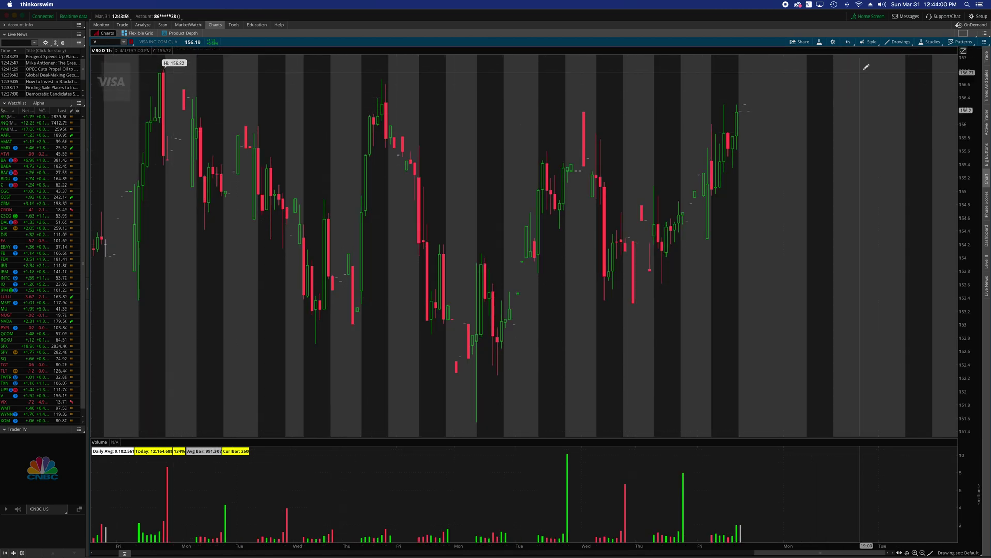
click(847, 42)
click(835, 106)
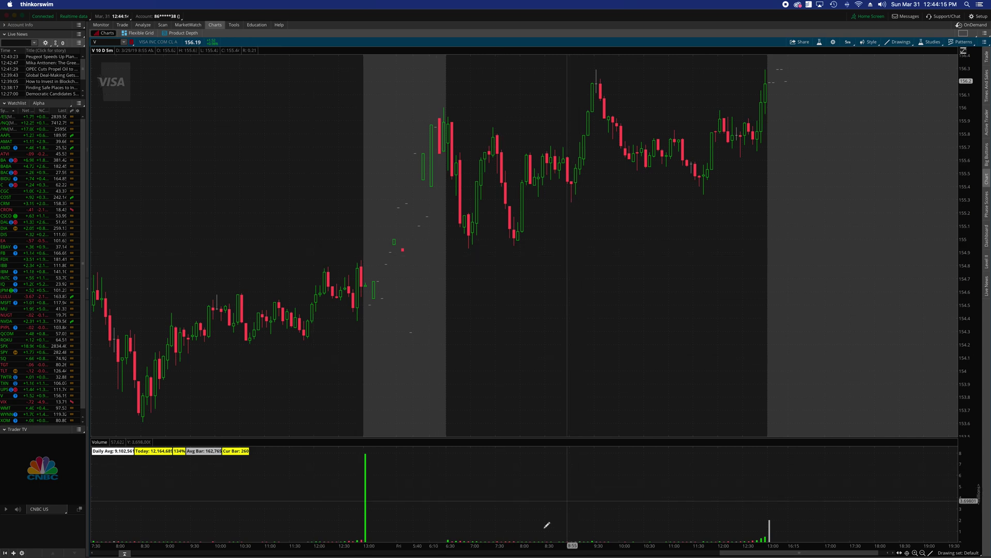
click(437, 514)
drag(437, 514, 773, 506)
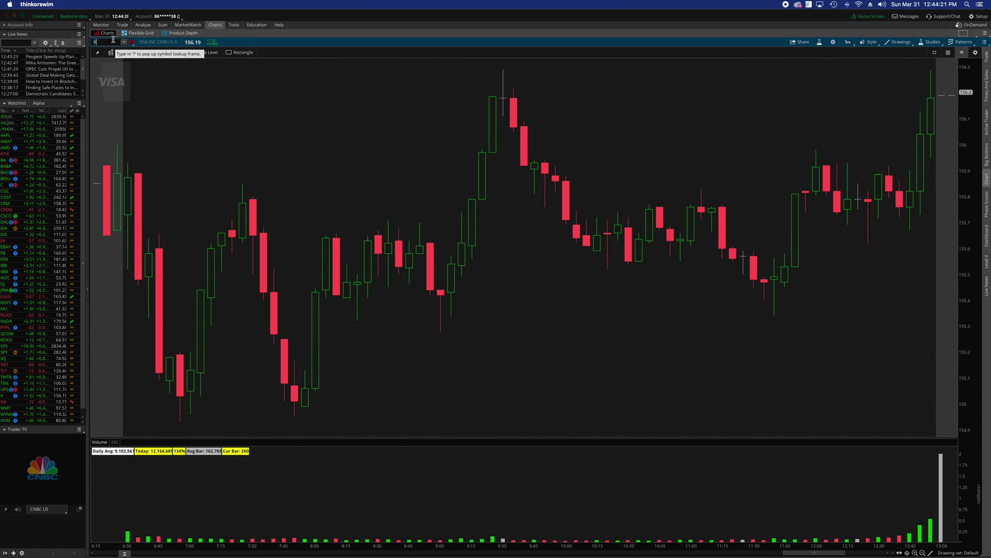
Load the BABA chart, set 180 D : 4h, and zoom out to about three months
text(BA)
key(Return)
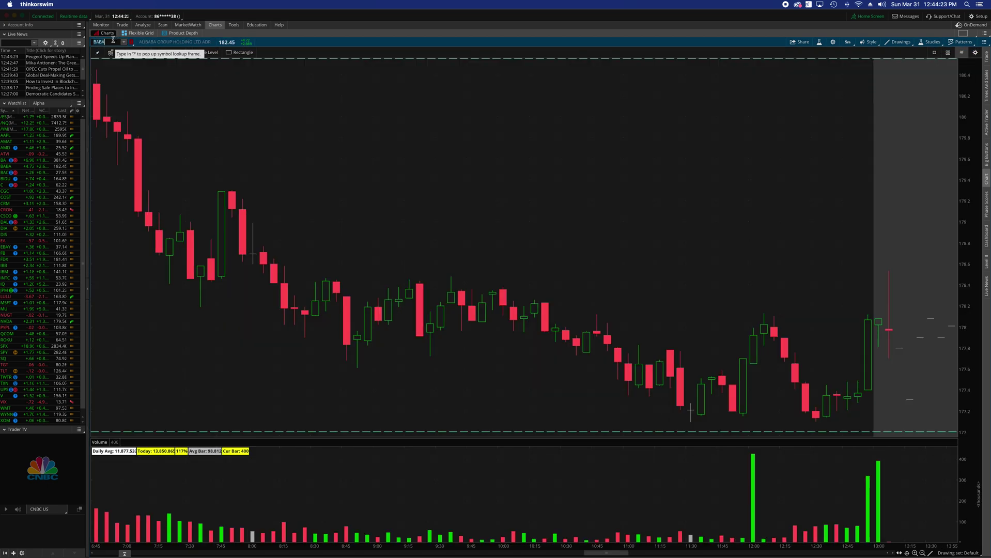
click(843, 43)
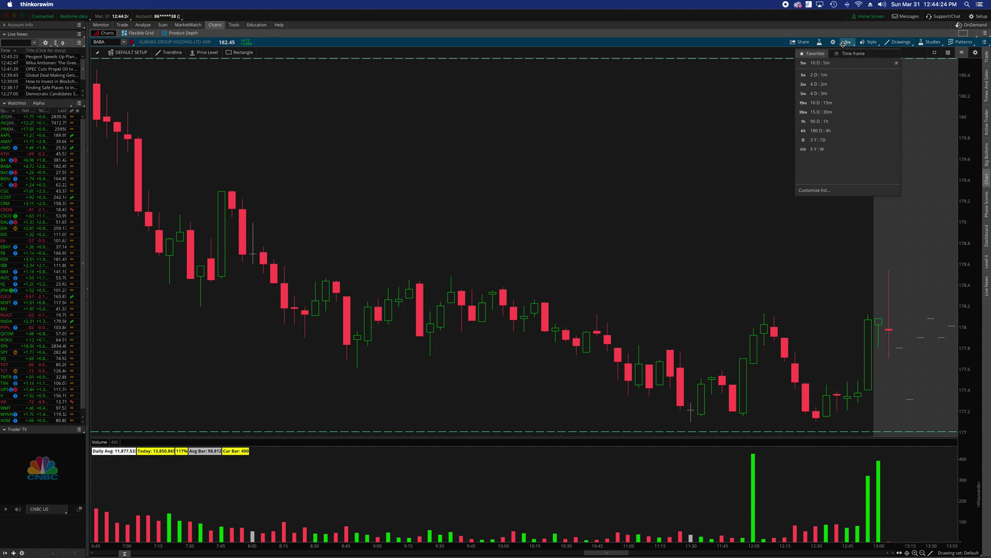
click(838, 133)
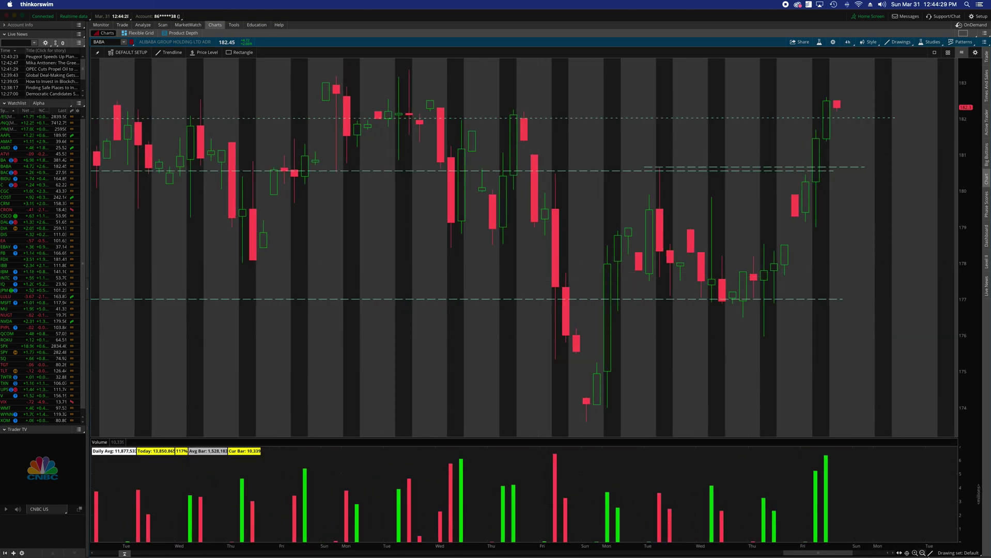
click(922, 553)
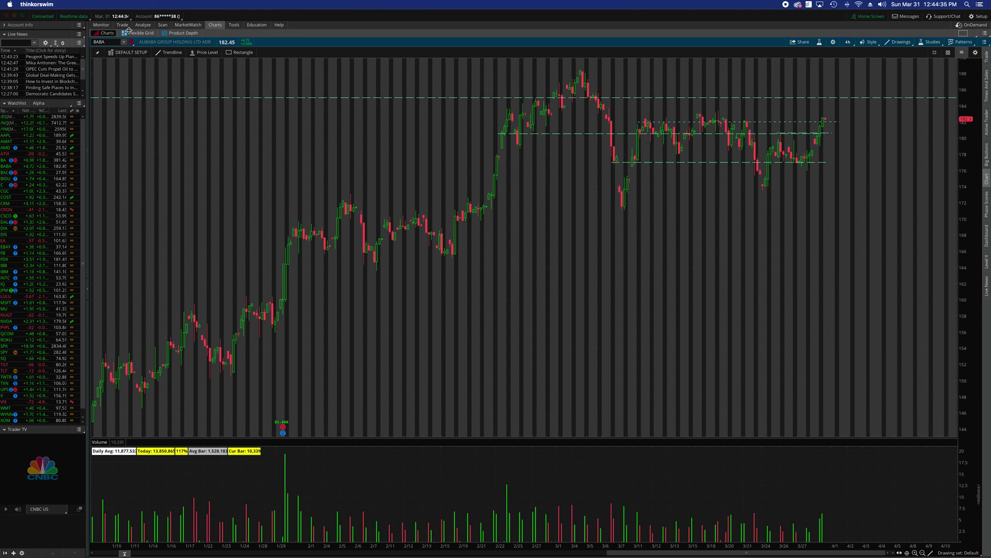
Enter GBR to chart New Concept Energy
text(GBR)
key(Return)
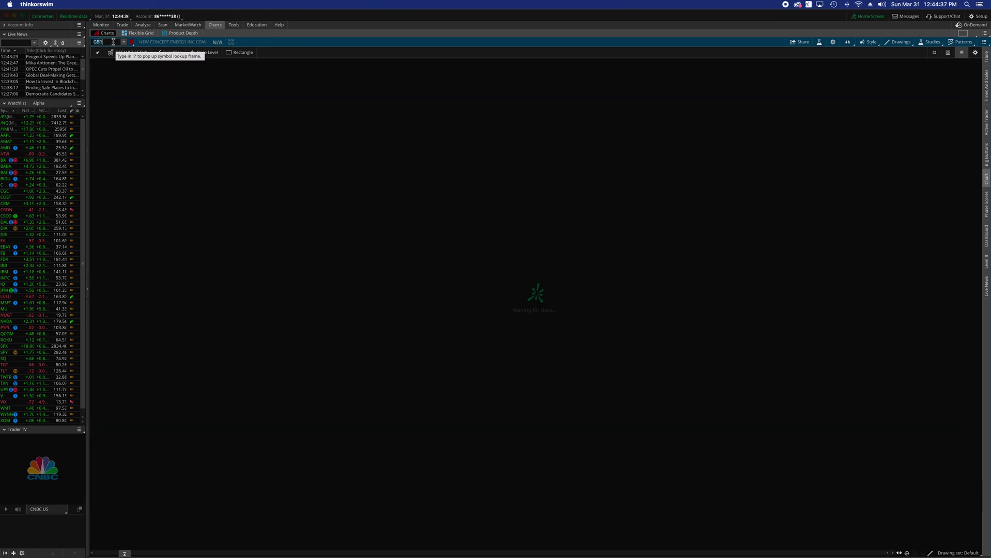